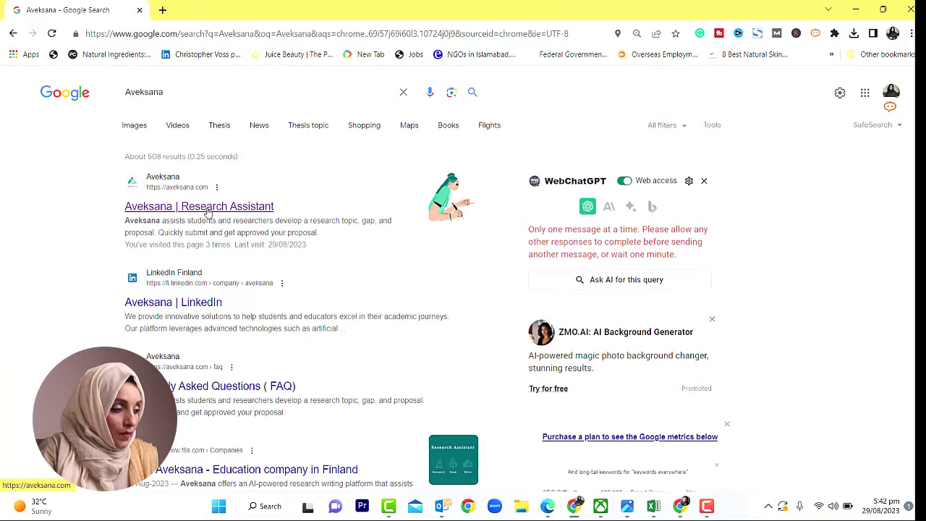
Step: Open the Aveksana site from the search results, enter its free workspace and go to the personal information form
{"action": "left_click", "coordinate": [211, 209]}
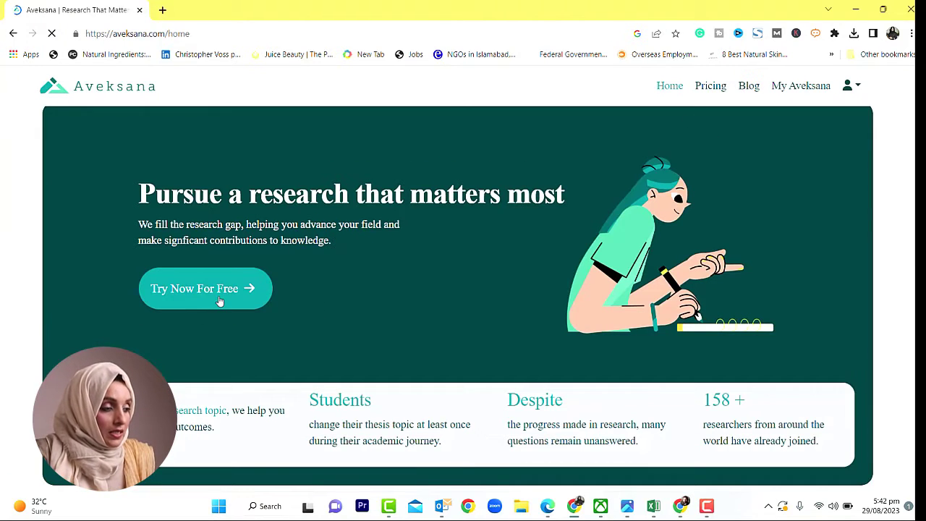
{"action": "left_click", "coordinate": [210, 299]}
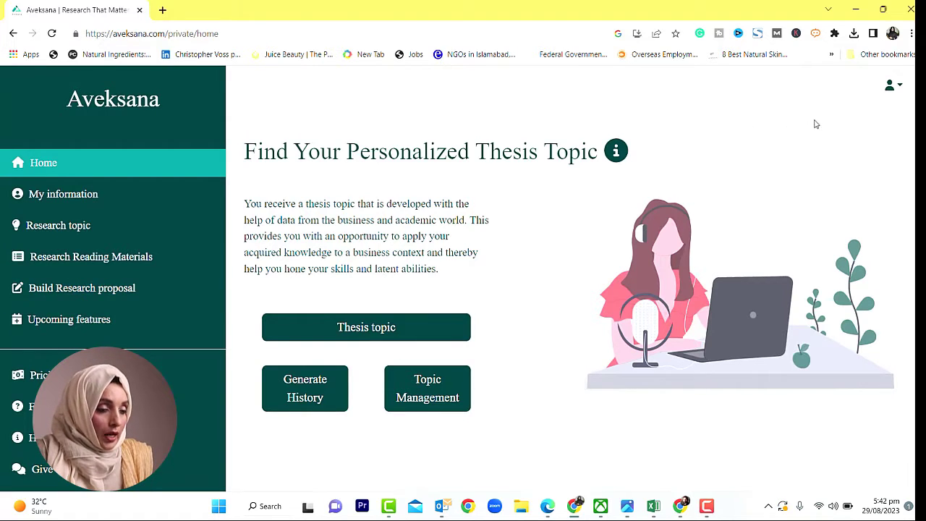
{"action": "left_click", "coordinate": [67, 201]}
Step: Keep the prefilled education and academic background details and advance to the research specification
{"action": "left_click_drag", "start_coordinate": [911, 170], "coordinate": [889, 289]}
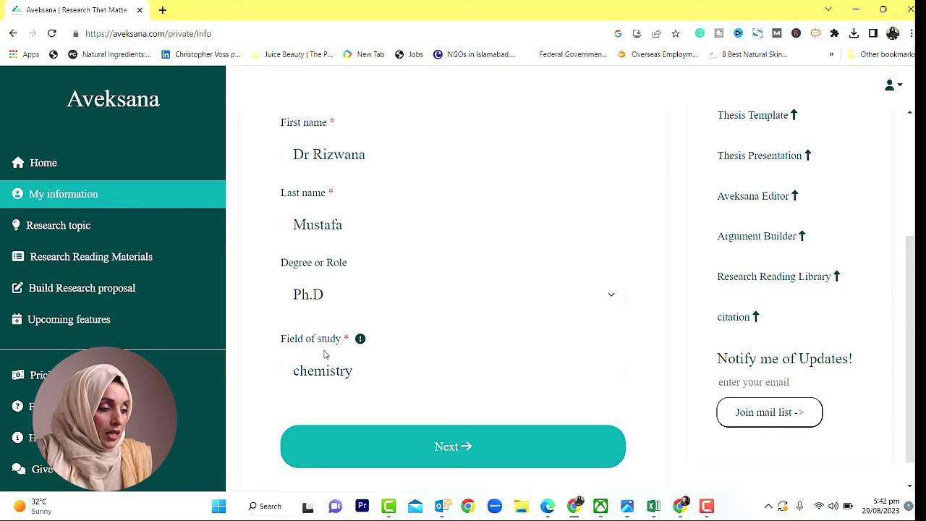
{"action": "left_click", "coordinate": [447, 447]}
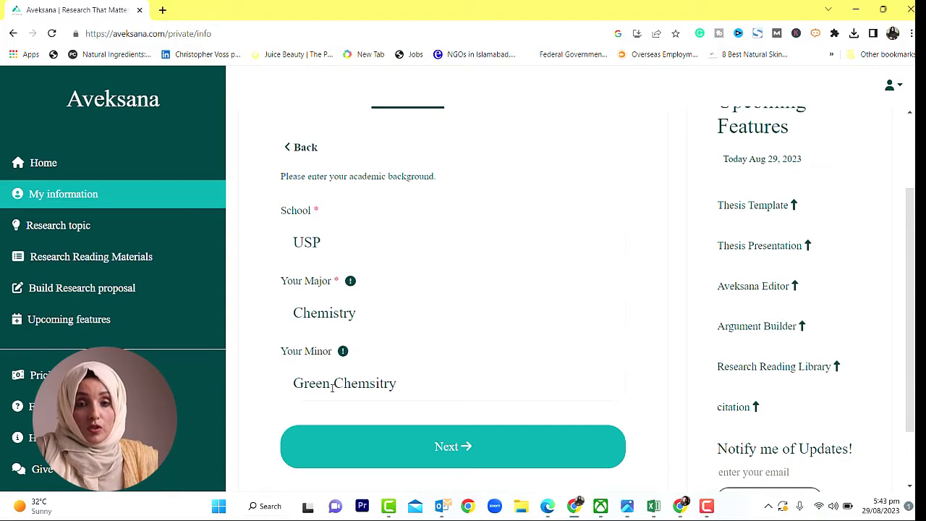
{"action": "left_click", "coordinate": [426, 454]}
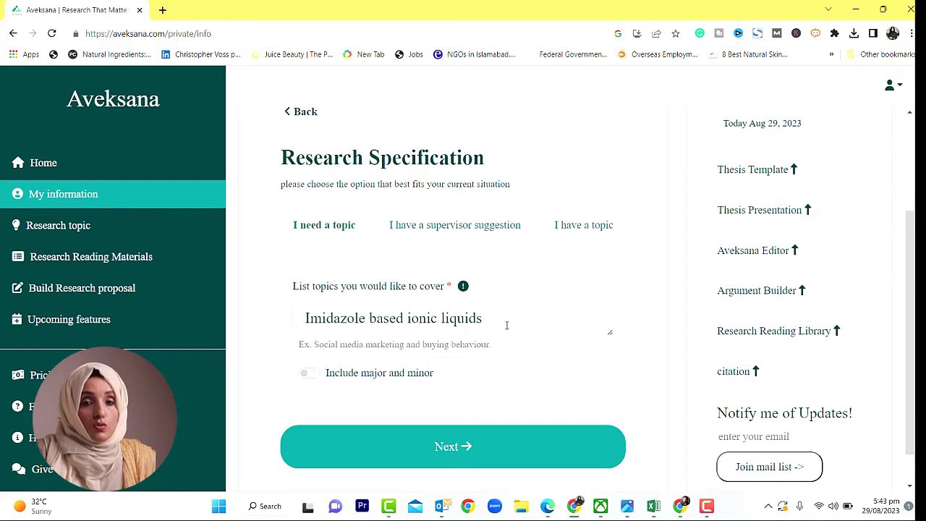
Step: Change the topics to cover to "Applications of imidazole-based ionic liquids in medicine"
{"action": "left_click", "coordinate": [305, 319]}
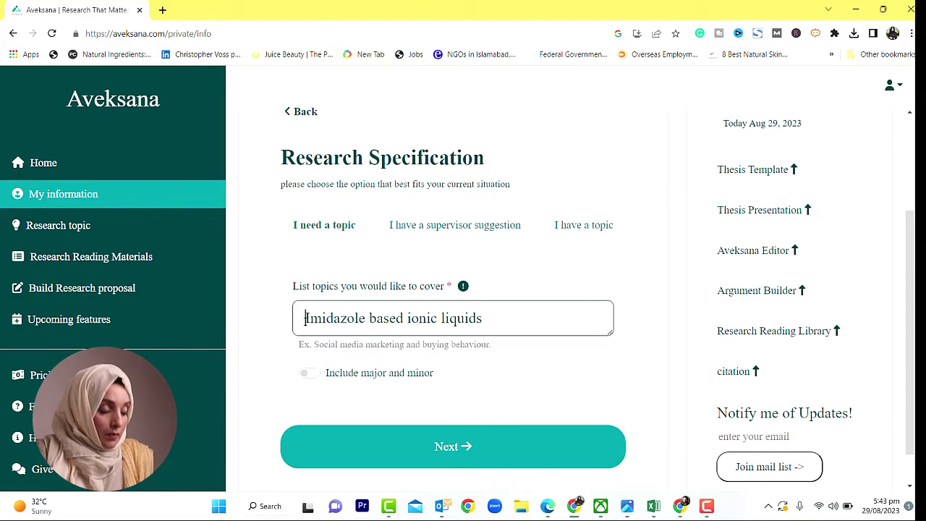
{"action": "type", "text": "Applications "}
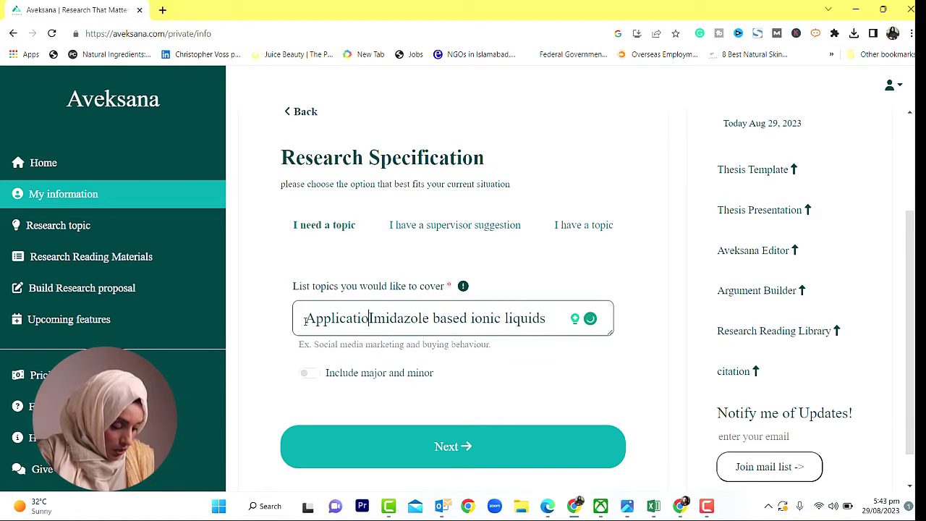
{"action": "type", "text": "of"}
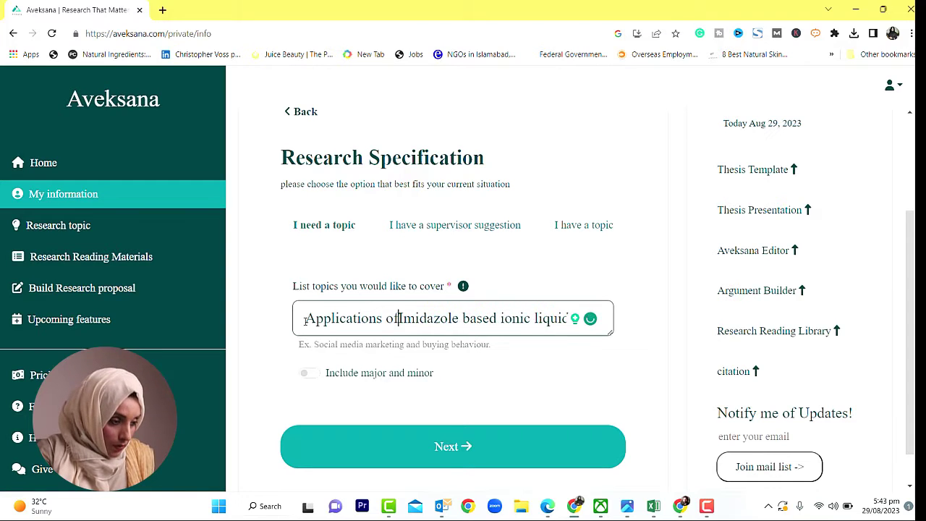
{"action": "key", "text": "End"}
{"action": "type", "text": "in medicine"}
{"action": "left_click", "coordinate": [499, 322]}
{"action": "left_click", "coordinate": [456, 355]}
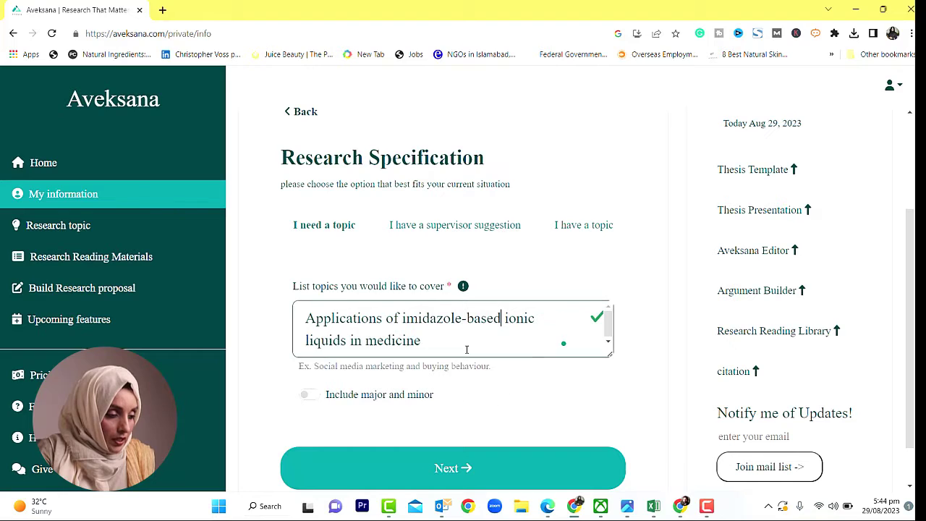
Step: Include the major and minor in the topic search and submit the research specification
{"action": "left_click", "coordinate": [318, 398]}
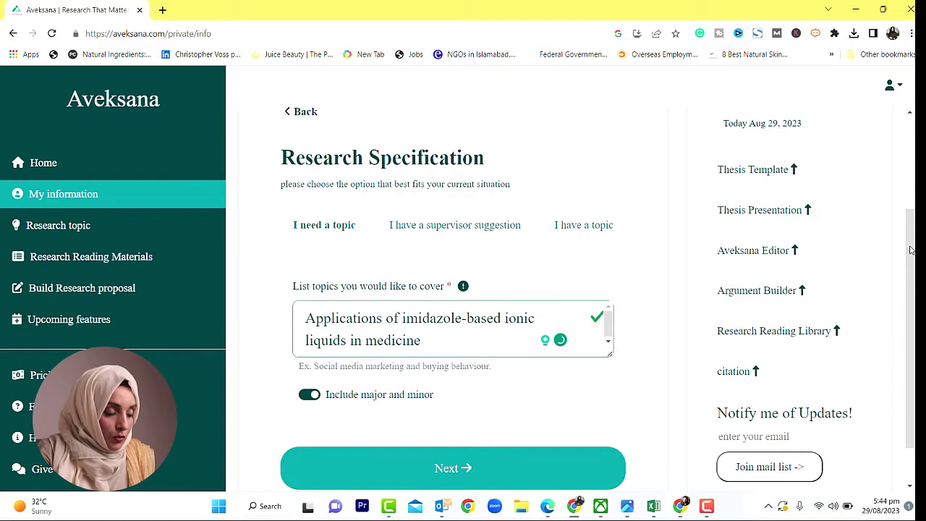
{"action": "scroll", "coordinate": [449, 427], "scroll_direction": "down", "scroll_amount": 1}
{"action": "left_click", "coordinate": [437, 422]}
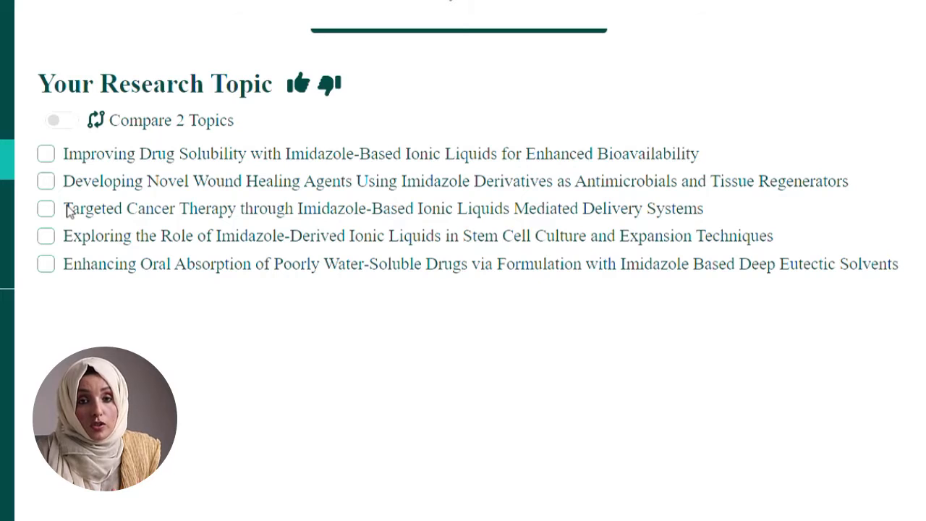
Step: Compare the generated topic on improving drug solubility with the one on stem cell culture and expansion techniques
{"action": "left_click", "coordinate": [63, 121]}
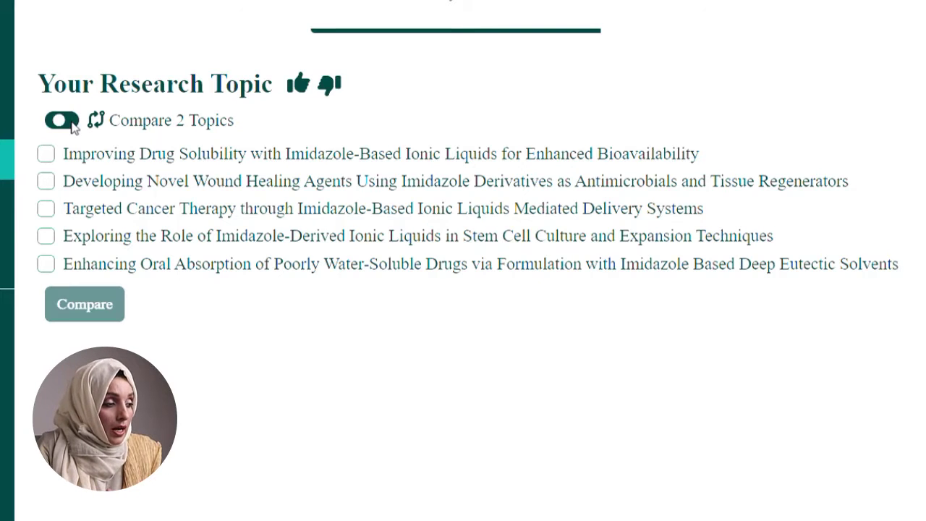
{"action": "left_click", "coordinate": [47, 155]}
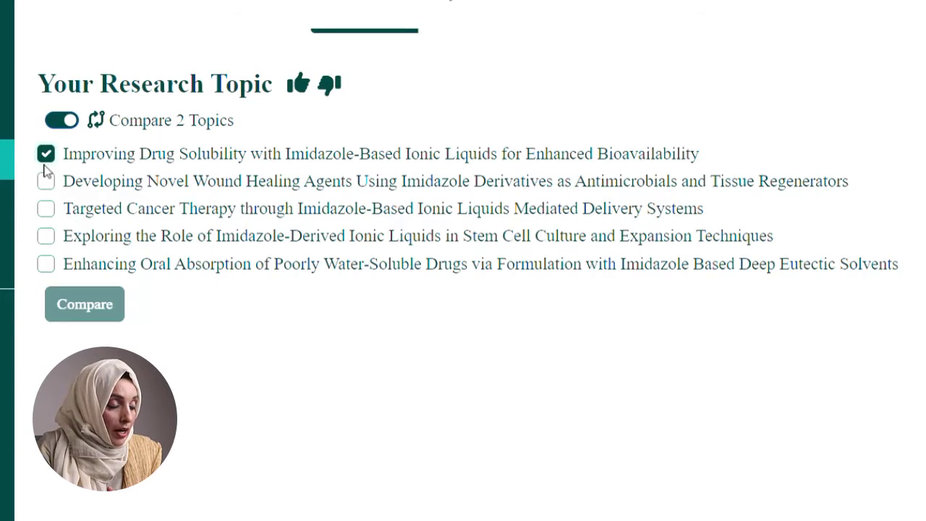
{"action": "left_click", "coordinate": [45, 236]}
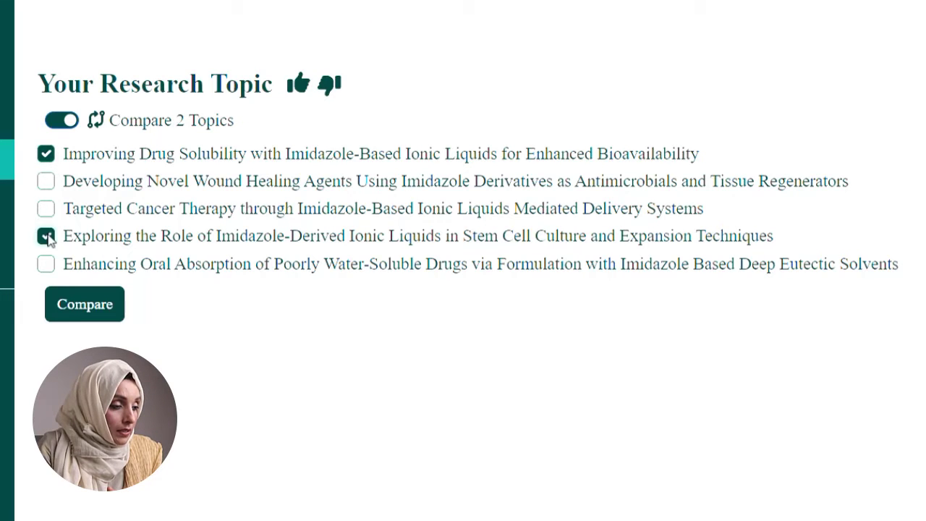
{"action": "left_click", "coordinate": [78, 317]}
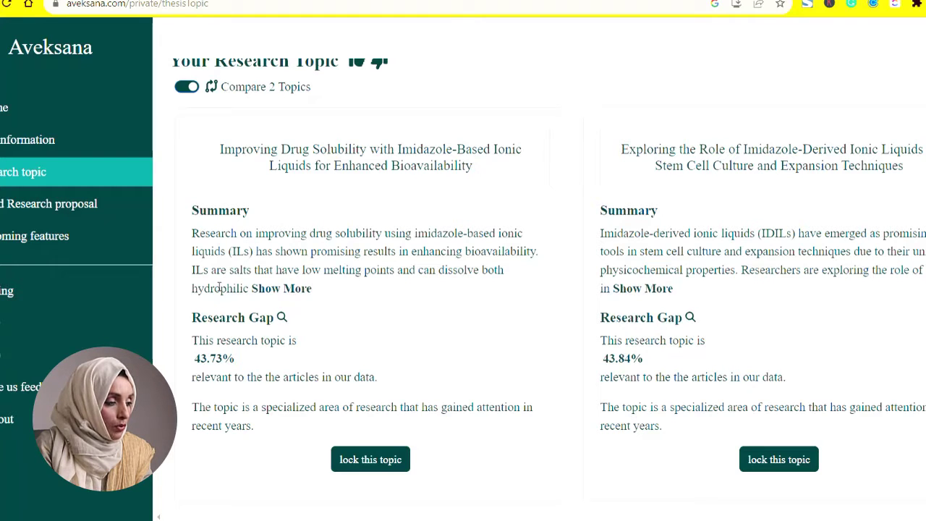
Step: Expand the summaries of the compared topics and read through to their research gap sections
{"action": "left_click", "coordinate": [255, 289]}
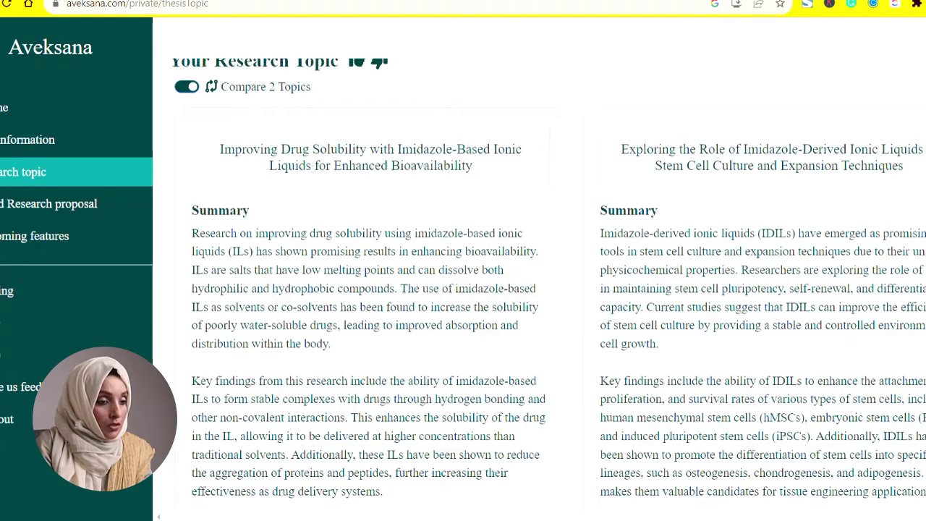
{"action": "scroll", "coordinate": [549, 285], "scroll_direction": "down", "scroll_amount": 3}
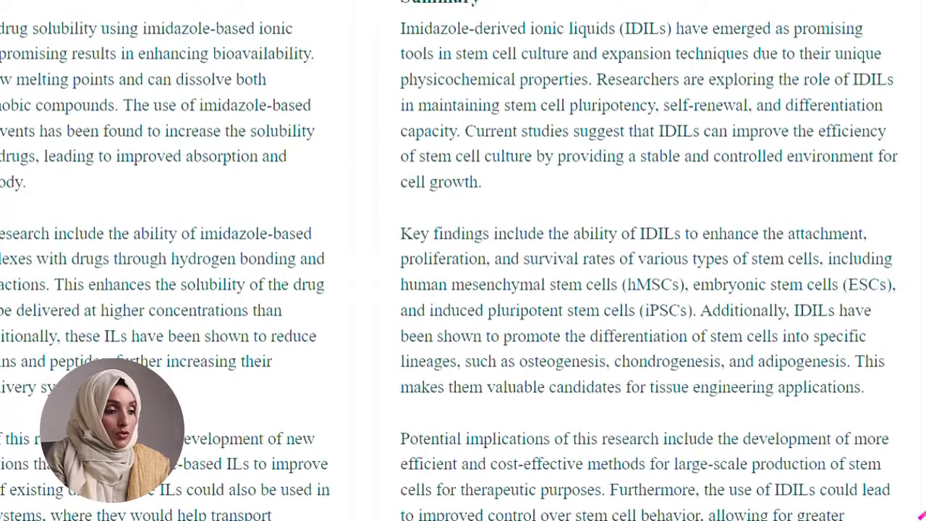
{"action": "scroll", "coordinate": [355, 352], "scroll_direction": "down", "scroll_amount": 5}
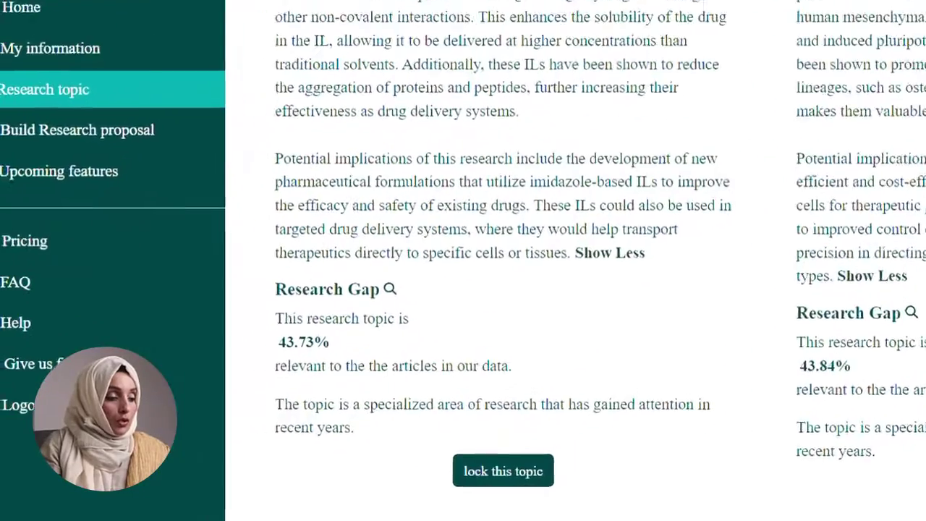
Step: Open the pricing page and review the features and fees of the one-time plans
{"action": "left_click", "coordinate": [93, 210]}
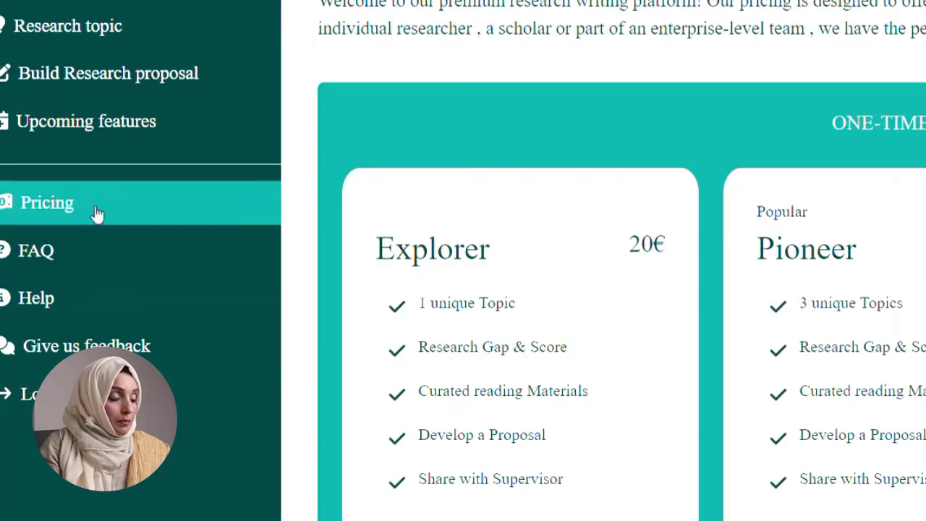
{"action": "scroll", "coordinate": [622, 289], "scroll_direction": "down", "scroll_amount": 2}
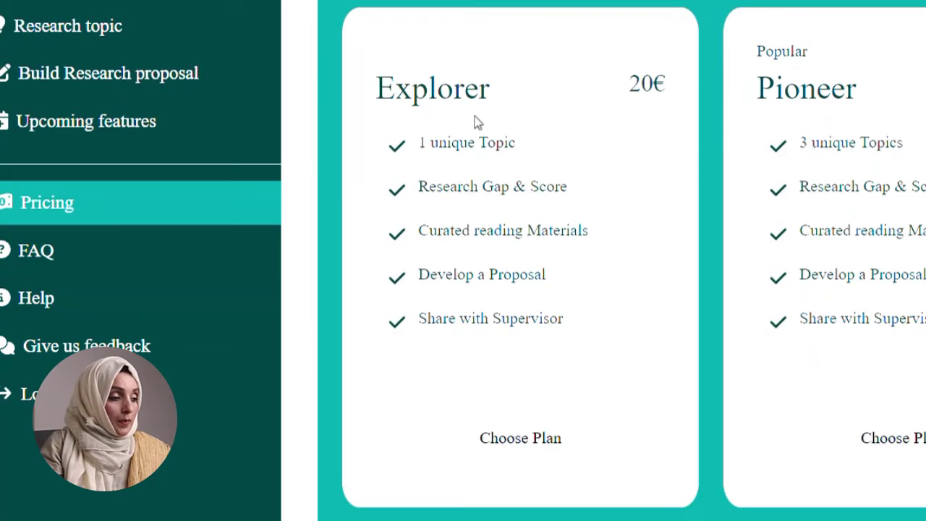
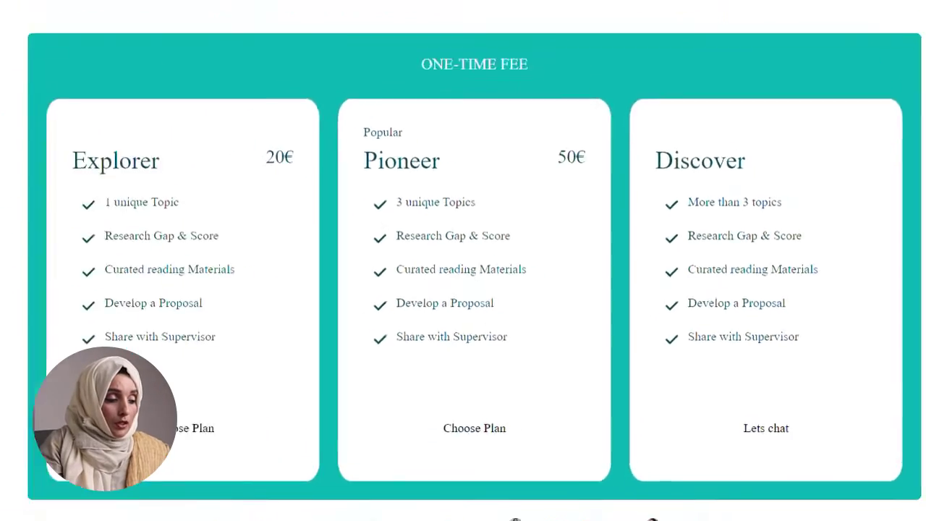
Step: Switch to the browser window with the hybrid materials topic and examine its summary, research gap percentage and score-range implications
{"action": "mouse_move", "coordinate": [592, 504]}
{"action": "left_click", "coordinate": [663, 434]}
{"action": "scroll", "coordinate": [579, 290], "scroll_direction": "down", "scroll_amount": 3}
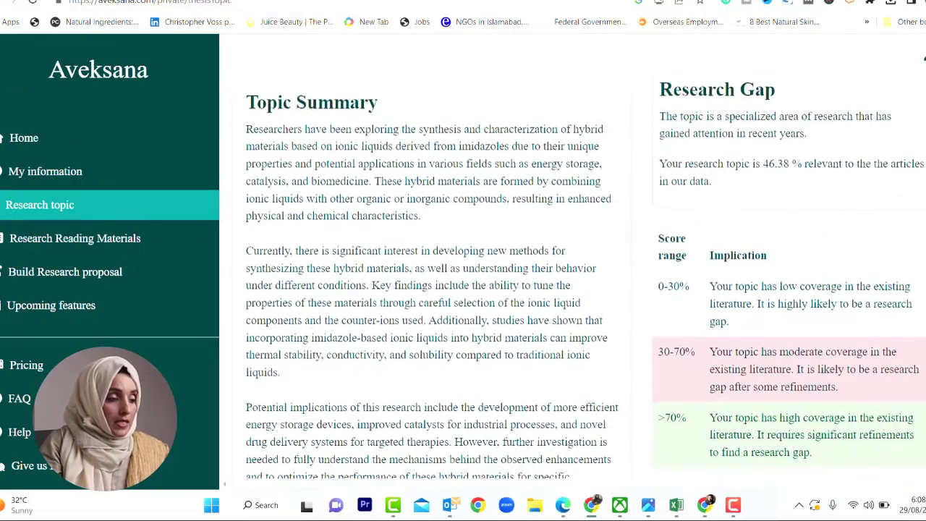
{"action": "scroll", "coordinate": [579, 290], "scroll_direction": "up", "scroll_amount": 2}
{"action": "scroll", "coordinate": [579, 289], "scroll_direction": "down", "scroll_amount": 1}
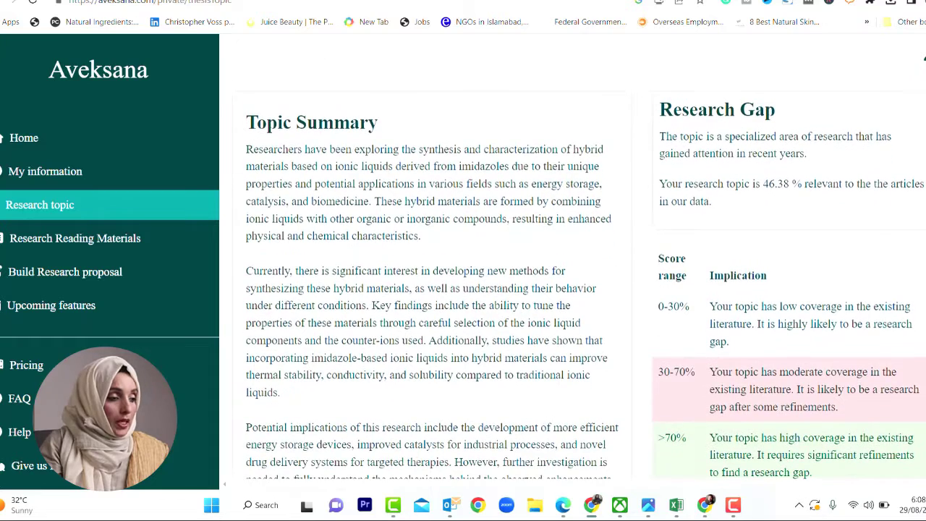
{"action": "scroll", "coordinate": [359, 200], "scroll_direction": "up", "scroll_amount": 1}
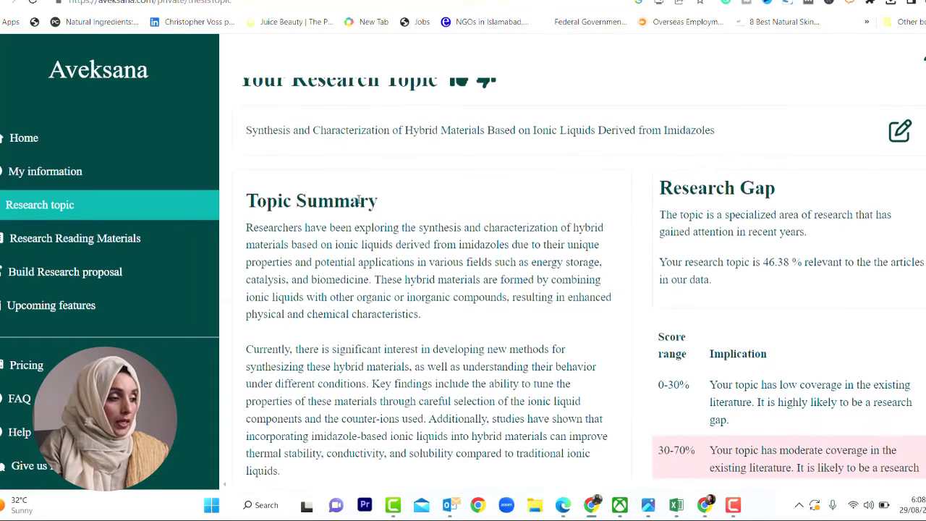
{"action": "scroll", "coordinate": [379, 130], "scroll_direction": "up", "scroll_amount": 1}
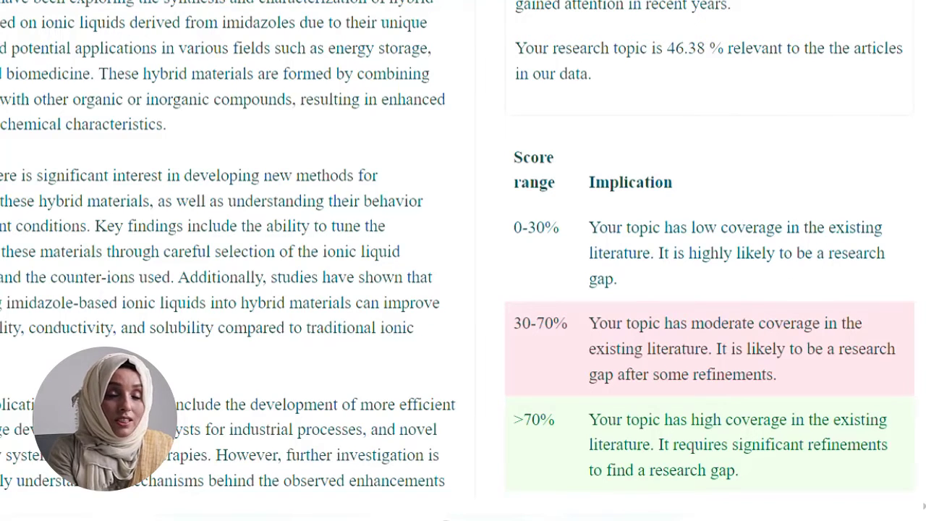
{"action": "scroll", "coordinate": [457, 245], "scroll_direction": "down", "scroll_amount": 1}
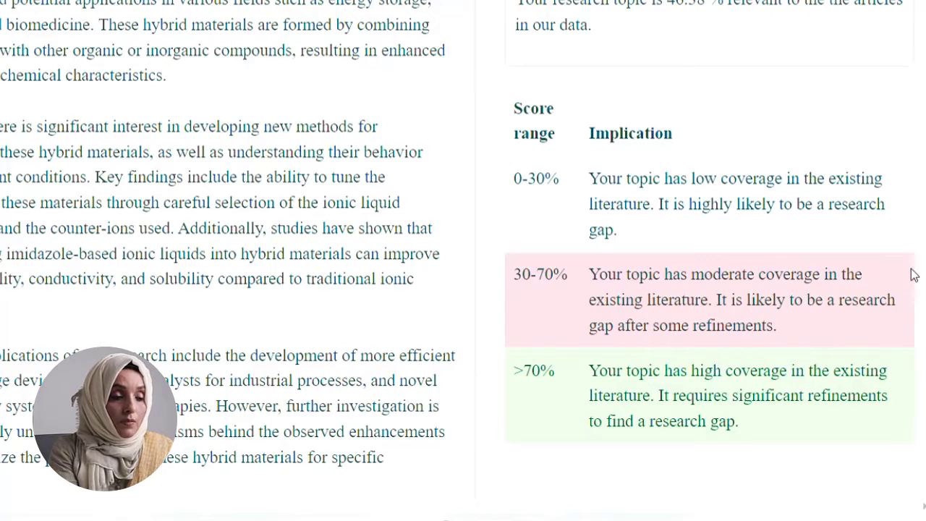
{"action": "scroll", "coordinate": [577, 321], "scroll_direction": "down", "scroll_amount": 1}
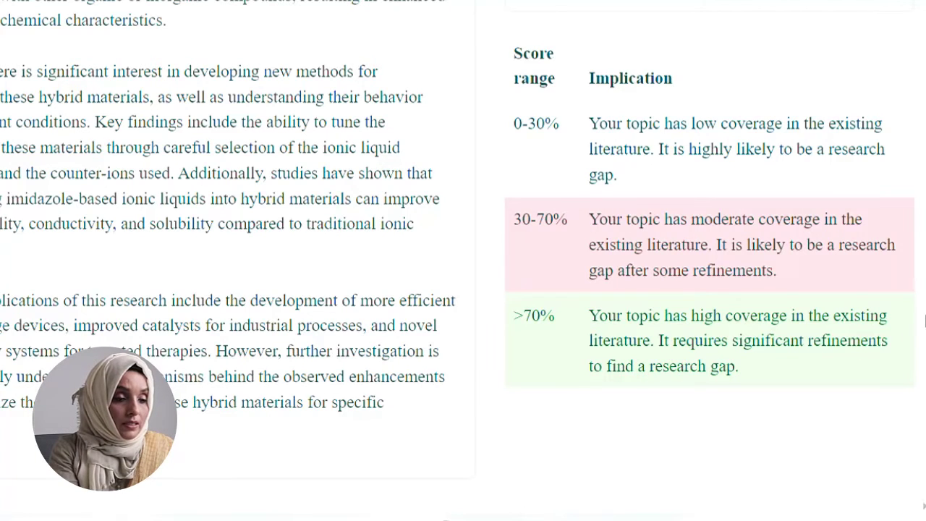
{"action": "scroll", "coordinate": [463, 272], "scroll_direction": "up", "scroll_amount": 3}
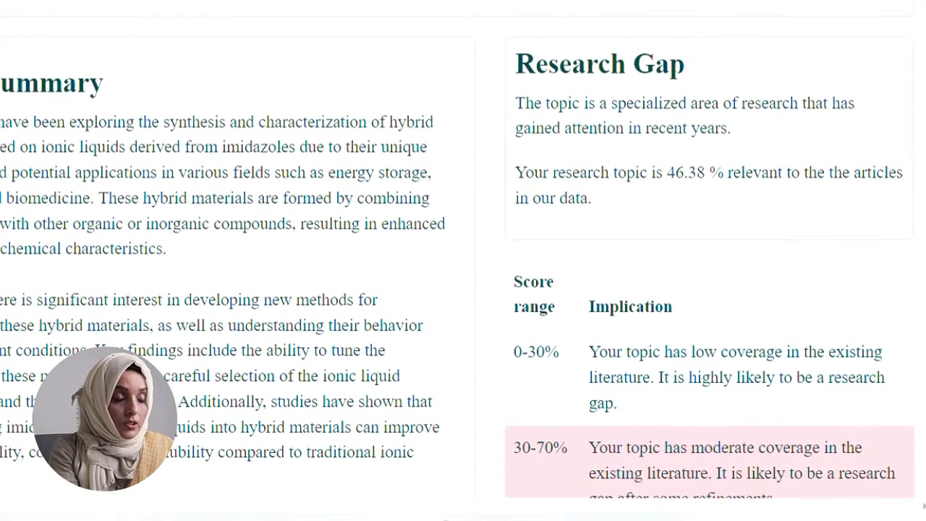
{"action": "left_click_drag", "start_coordinate": [666, 184], "coordinate": [722, 185]}
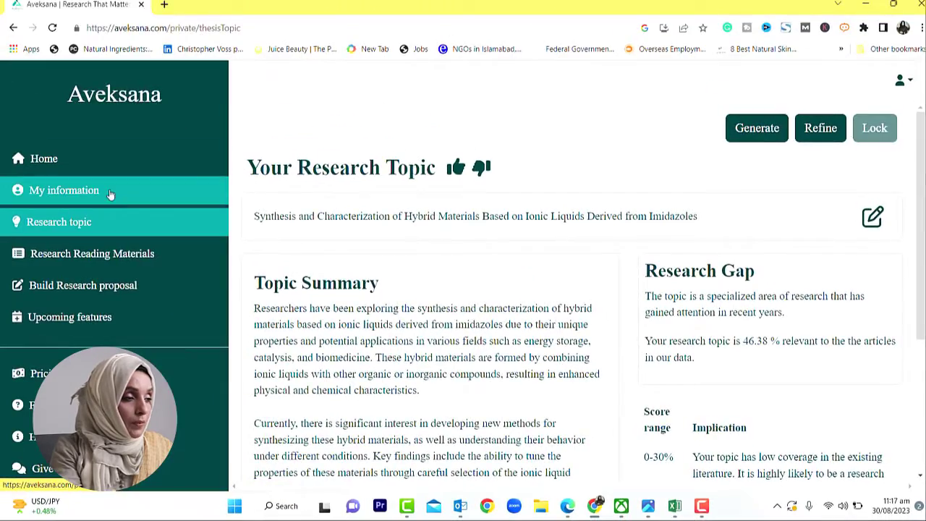
Step: Return to the personal information page and review the upcoming features list, marking the Thesis Template entry
{"action": "left_click", "coordinate": [58, 190]}
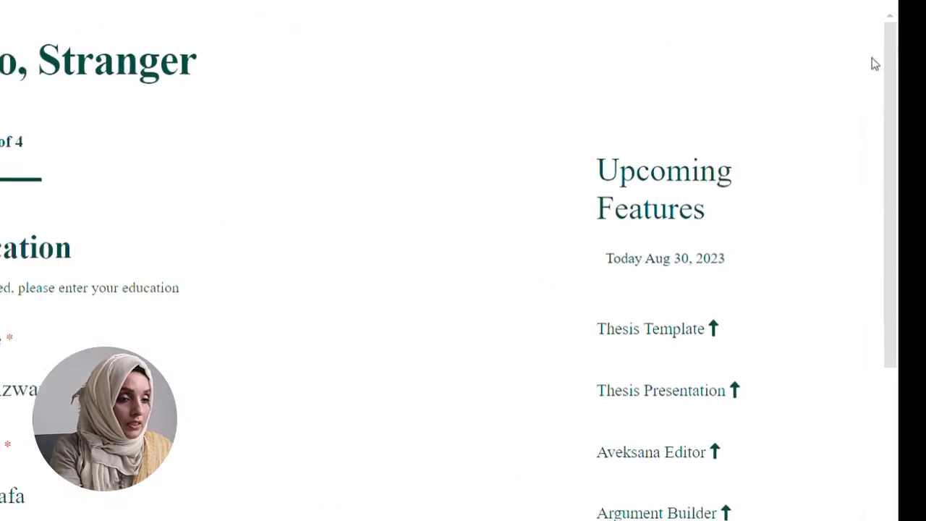
{"action": "left_click_drag", "start_coordinate": [902, 124], "coordinate": [900, 226]}
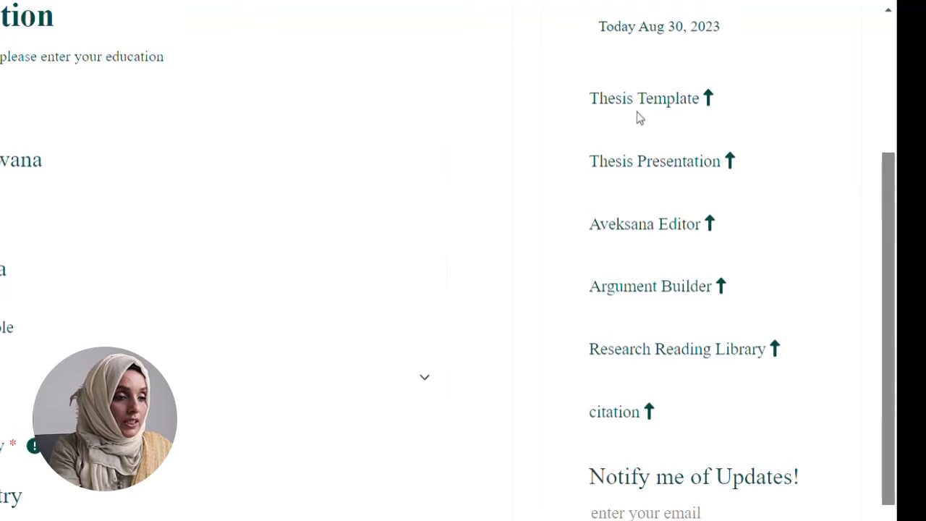
{"action": "left_click_drag", "start_coordinate": [590, 97], "coordinate": [716, 106]}
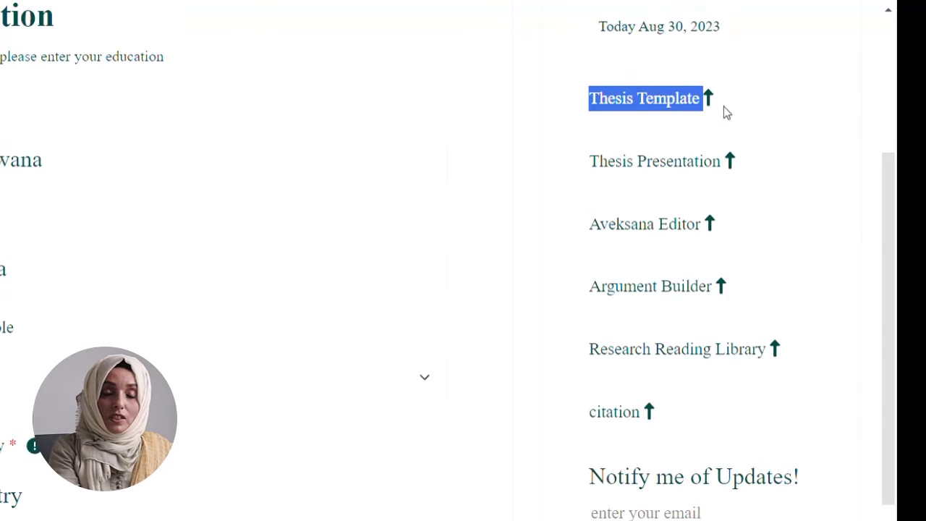